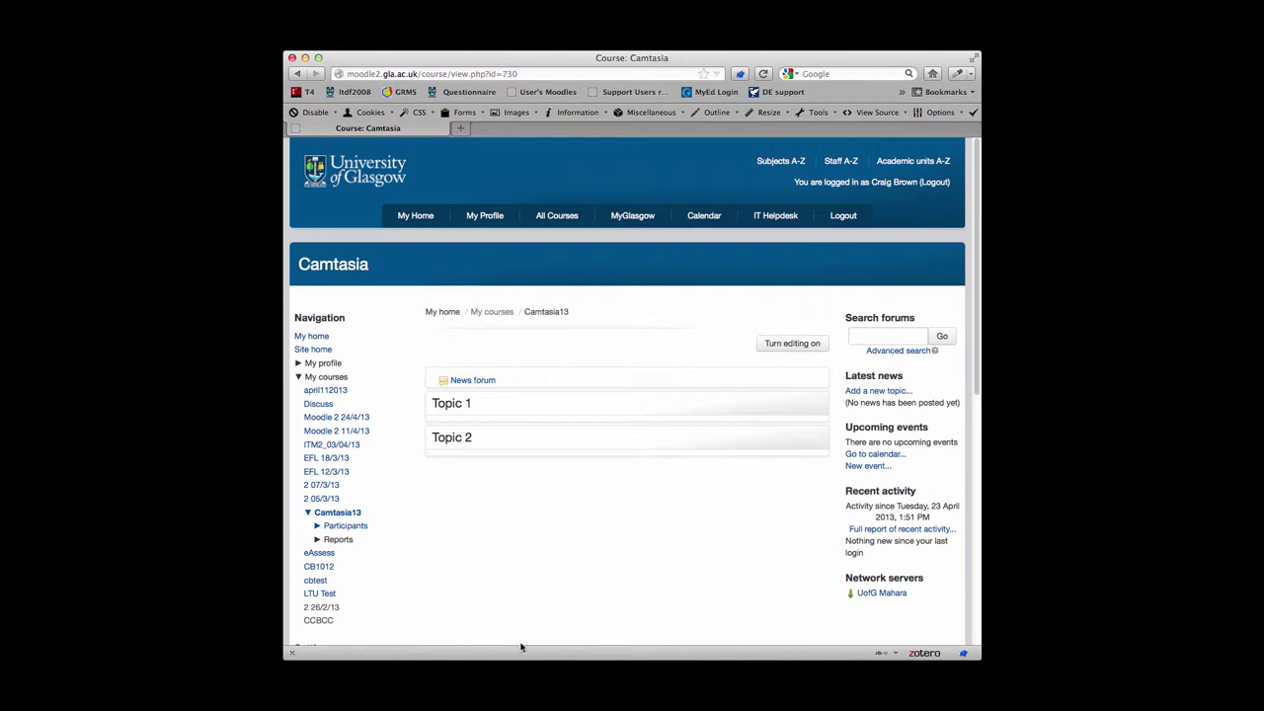
# - Turn editing on for the Camtasia13 course page
pyautogui.click(786, 348)
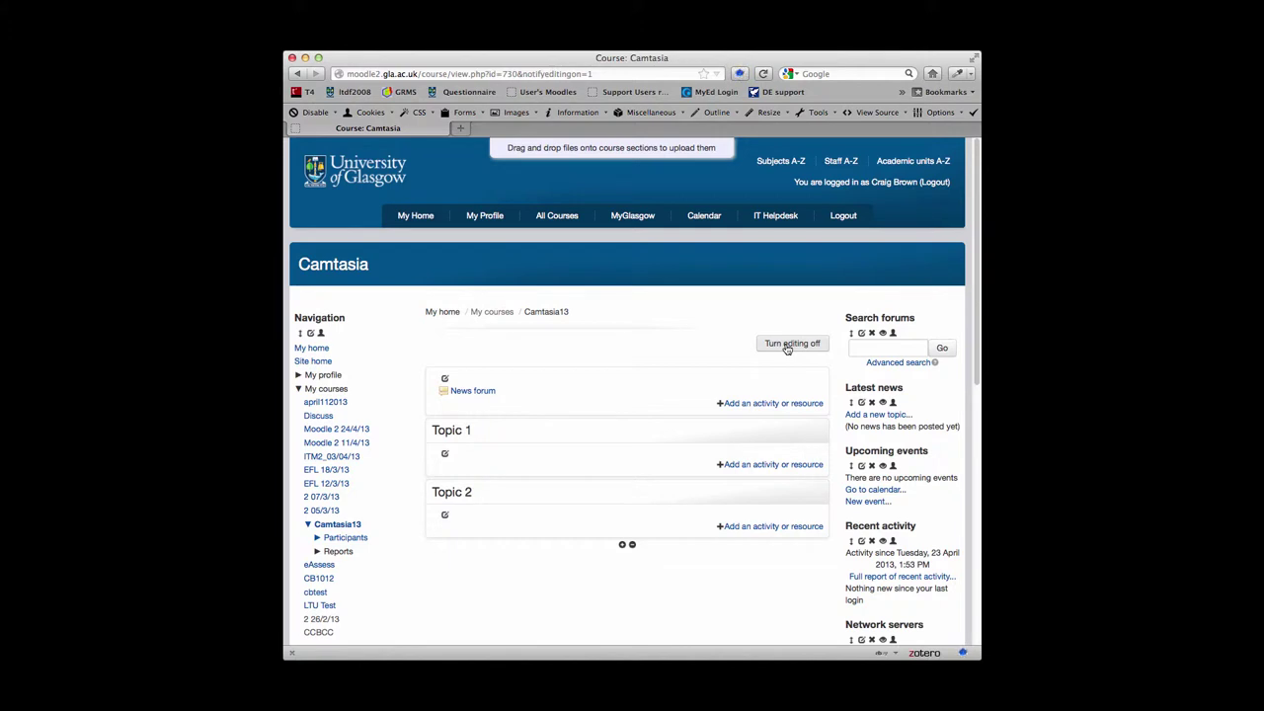
# - Add a new Choice activity to Topic 1 from the activity chooser
pyautogui.click(749, 466)
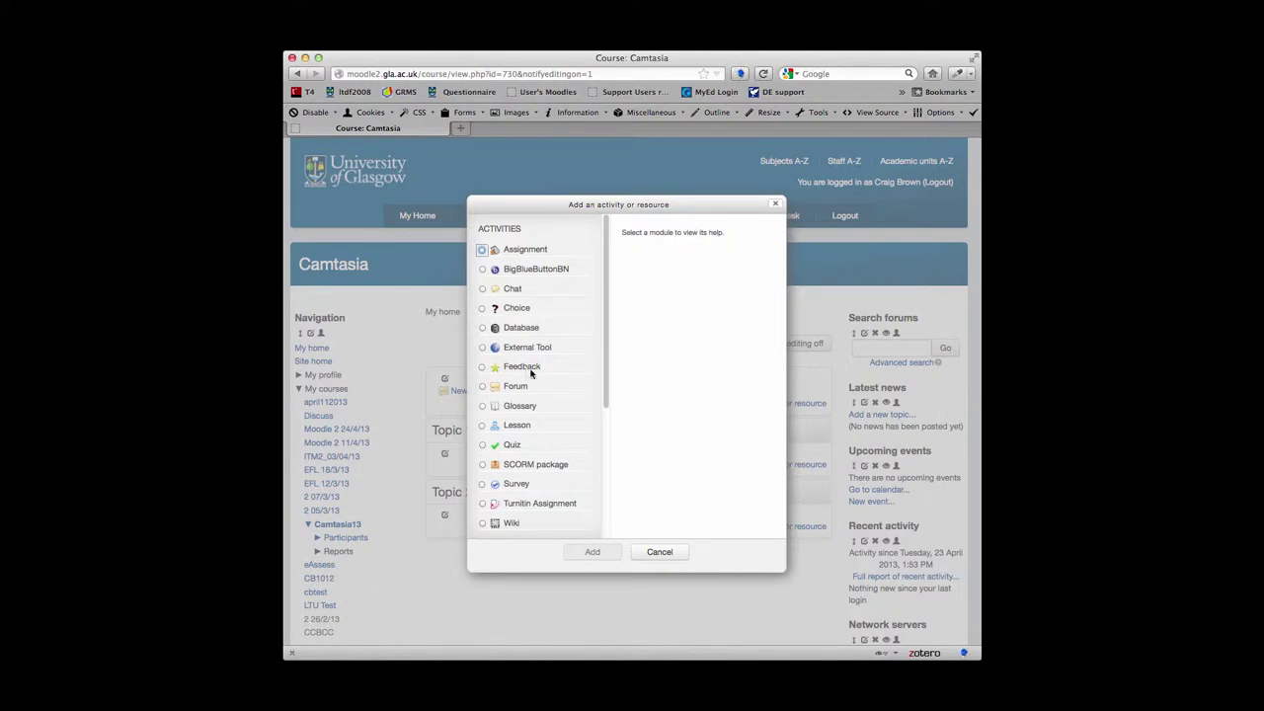
pyautogui.click(481, 310)
pyautogui.click(590, 553)
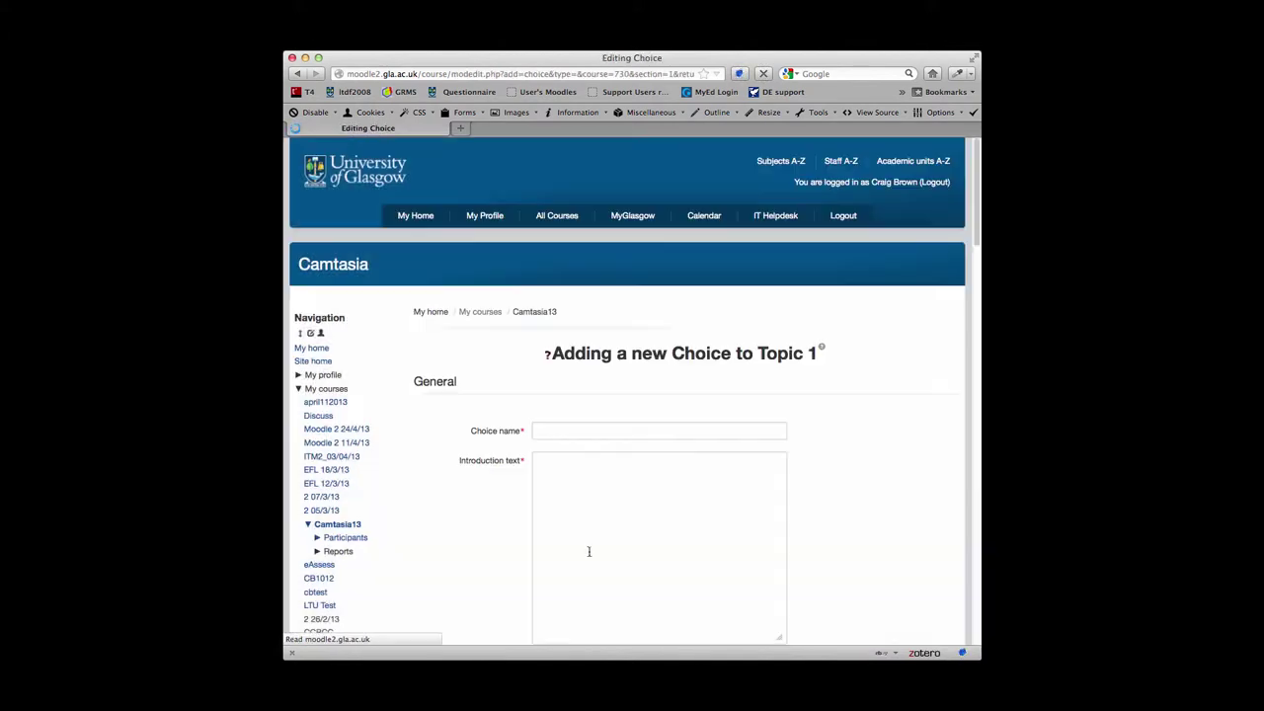
# - Name the choice 'New choice' with introduction 'PLease choose your favourite colour'
pyautogui.click(590, 429)
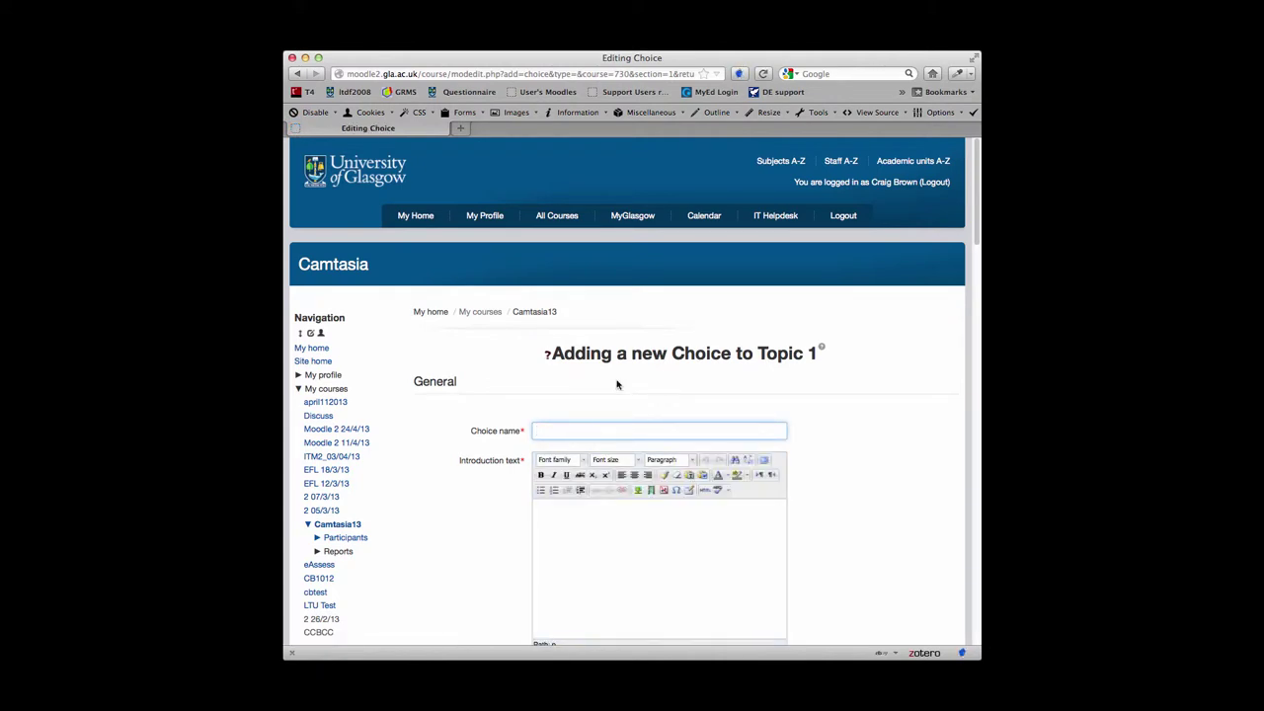
pyautogui.write('New choice')
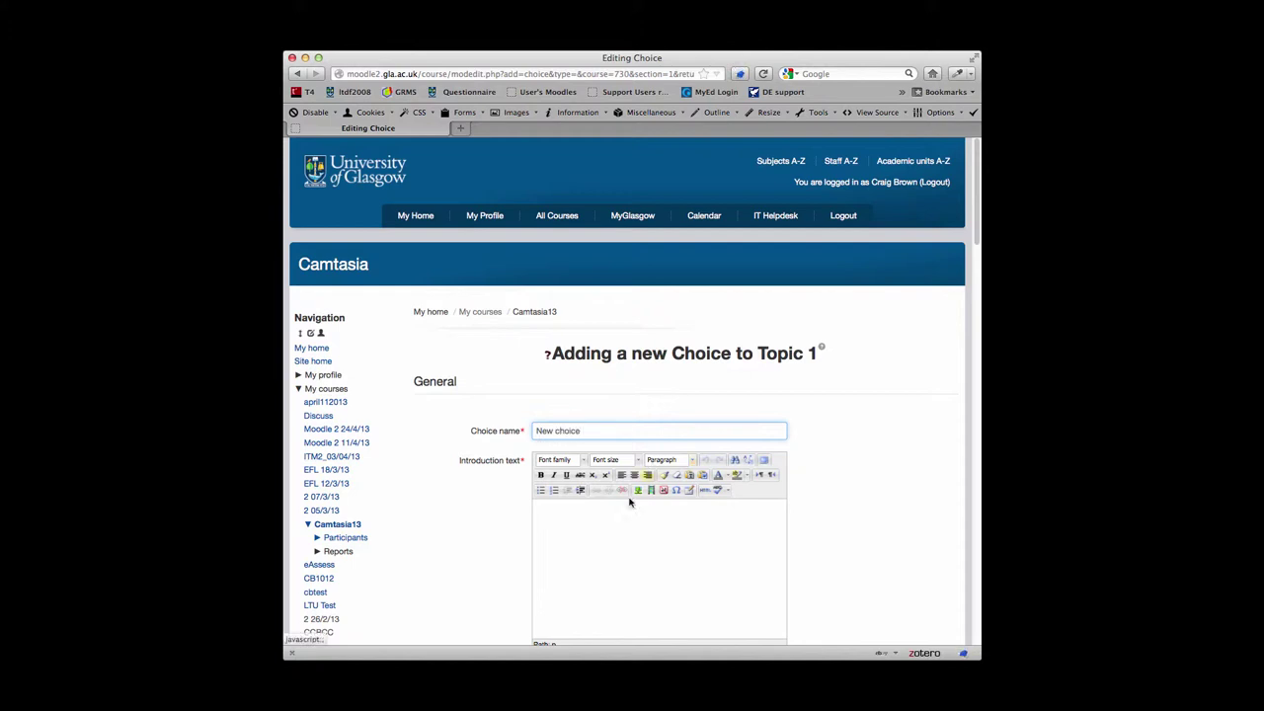
pyautogui.click(643, 517)
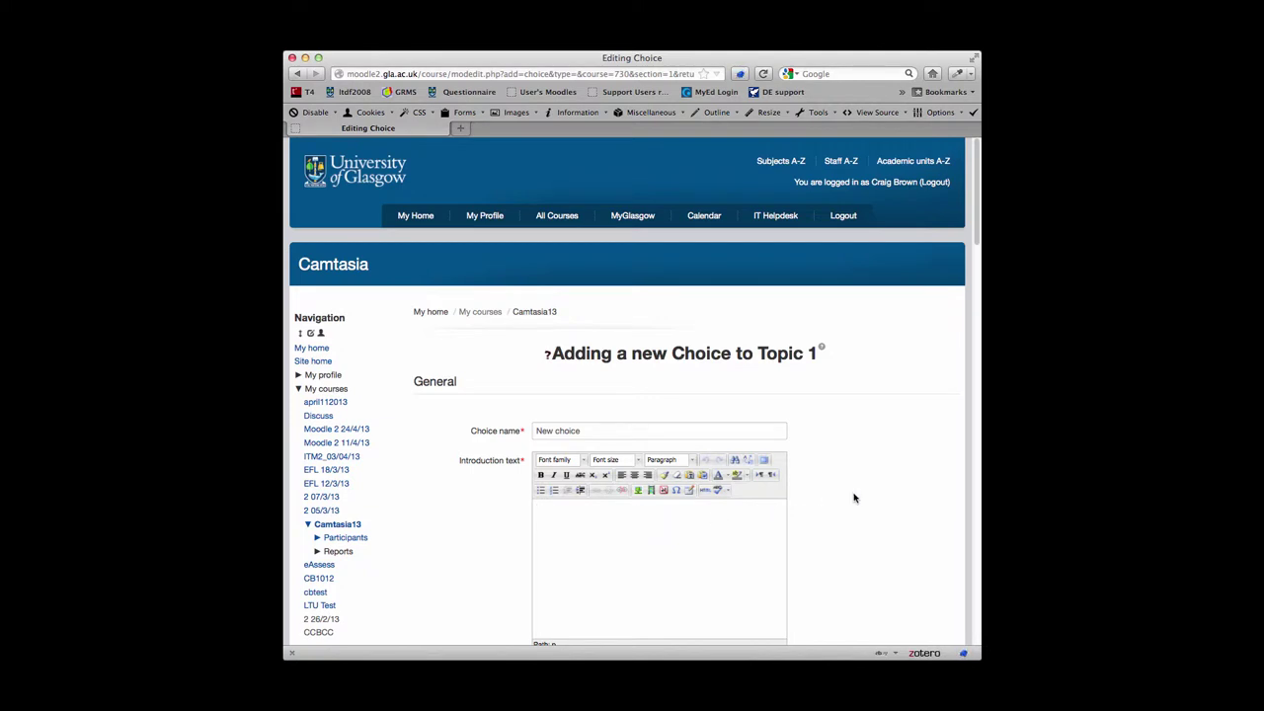
pyautogui.write('PLease choose your favourite colour')
pyautogui.scroll(-2, 897, 479)
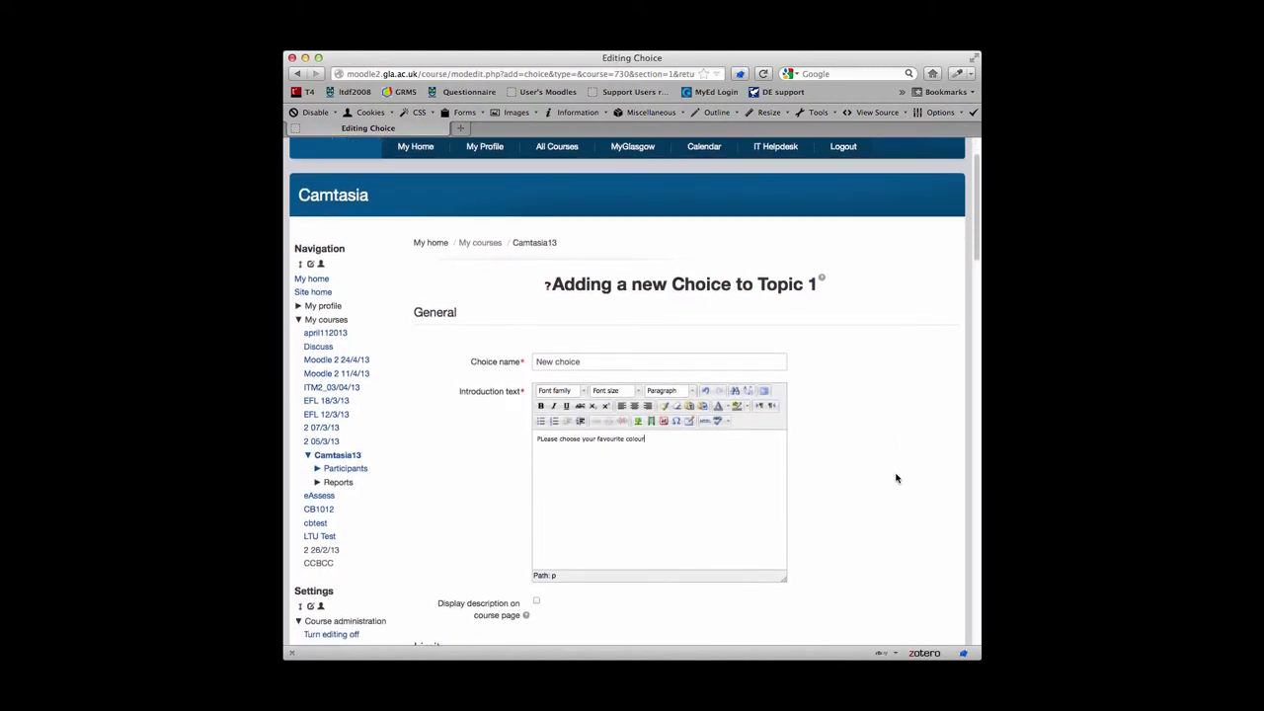
pyautogui.scroll(-5, 896, 479)
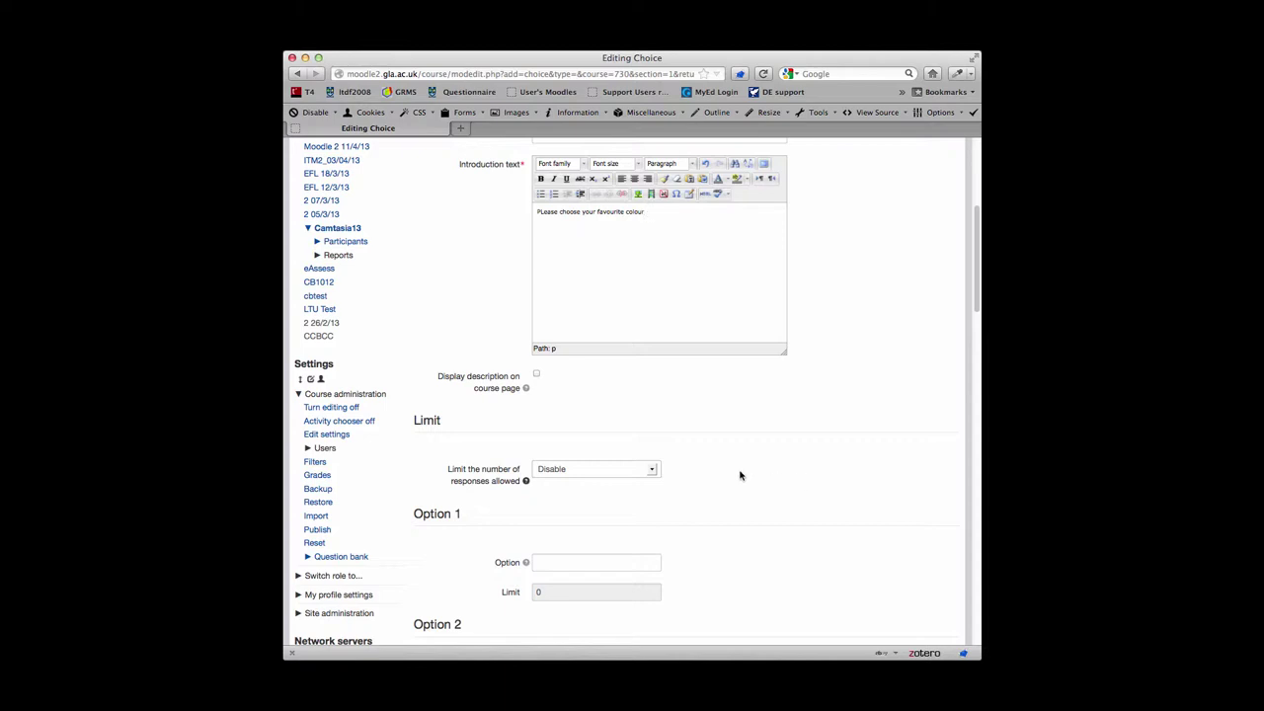
# - Enable response limits and set the Option 1 and Option 2 limits to 5
pyautogui.click(652, 471)
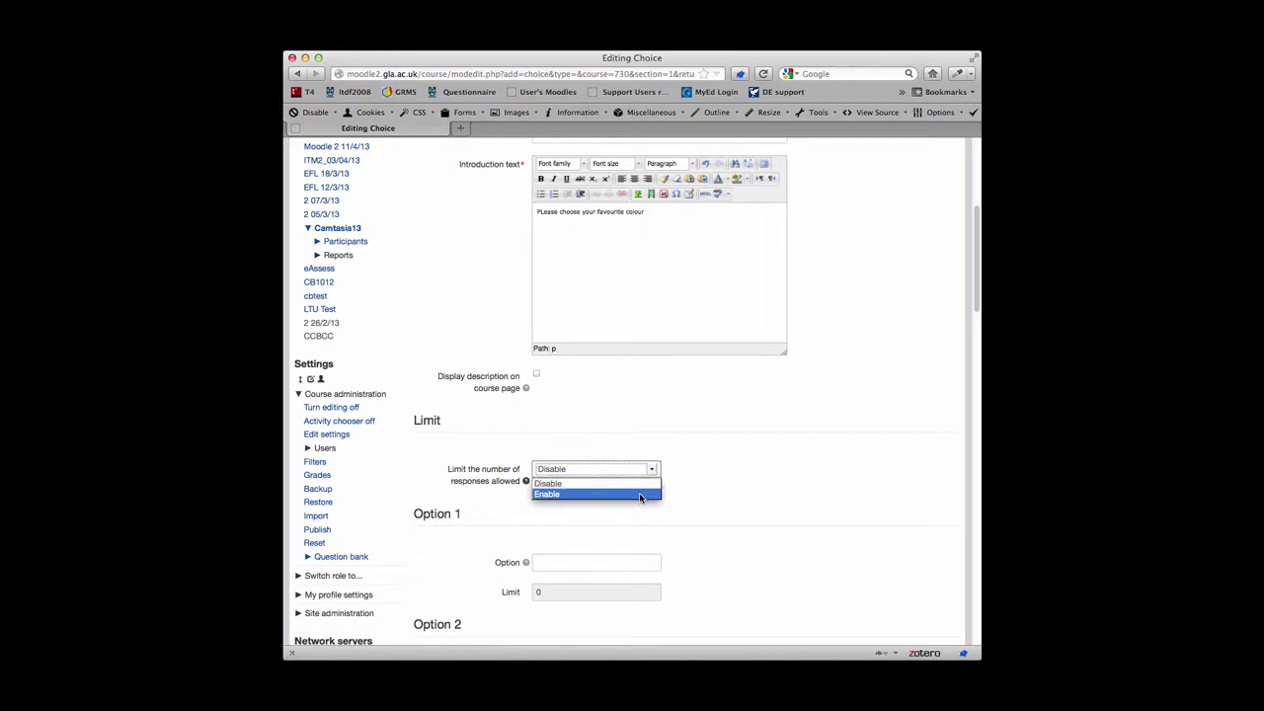
pyautogui.click(639, 499)
pyautogui.scroll(-2, 717, 511)
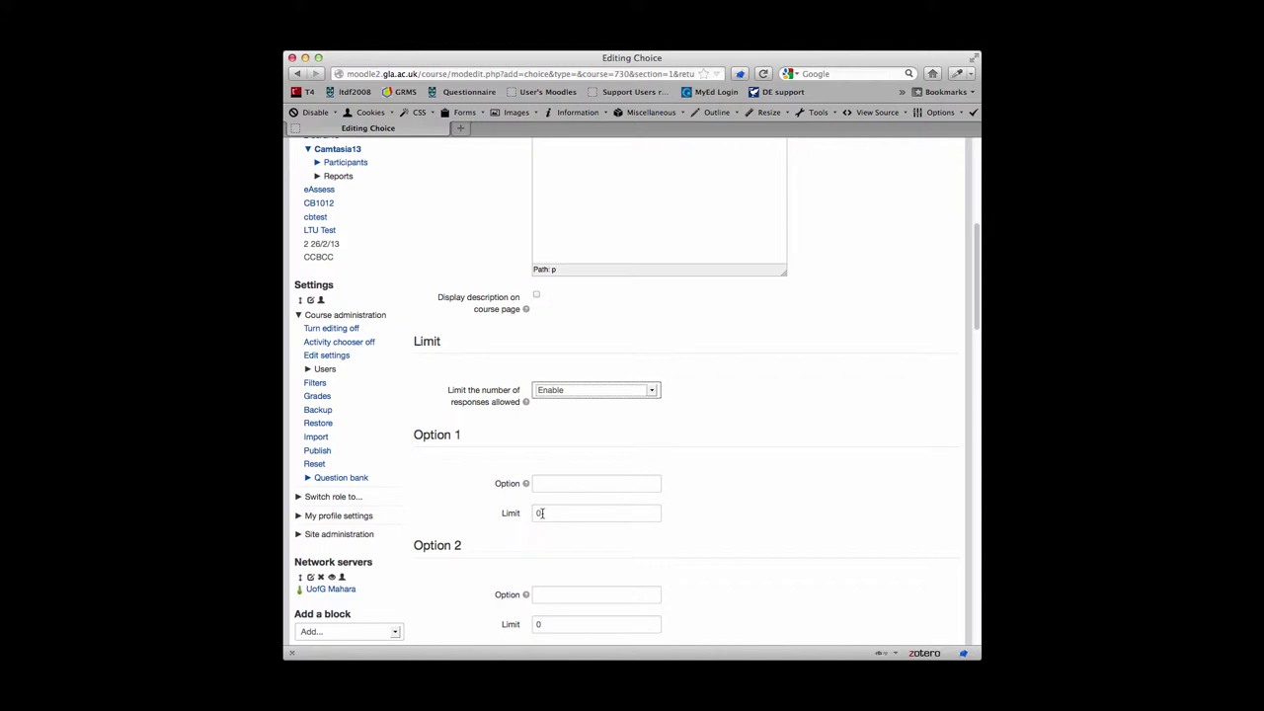
pyautogui.moveTo(541, 512); pyautogui.dragTo(532, 515)
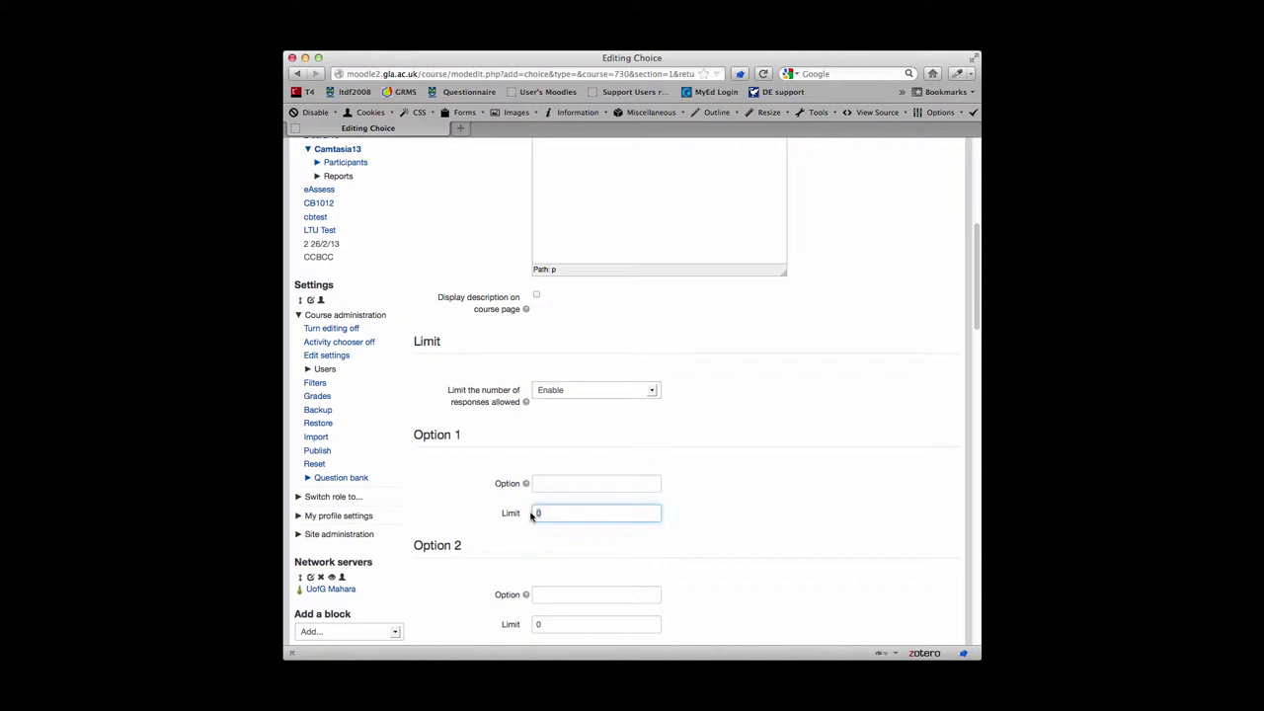
pyautogui.write('5')
pyautogui.click(555, 624)
pyautogui.moveTo(555, 624); pyautogui.dragTo(530, 625)
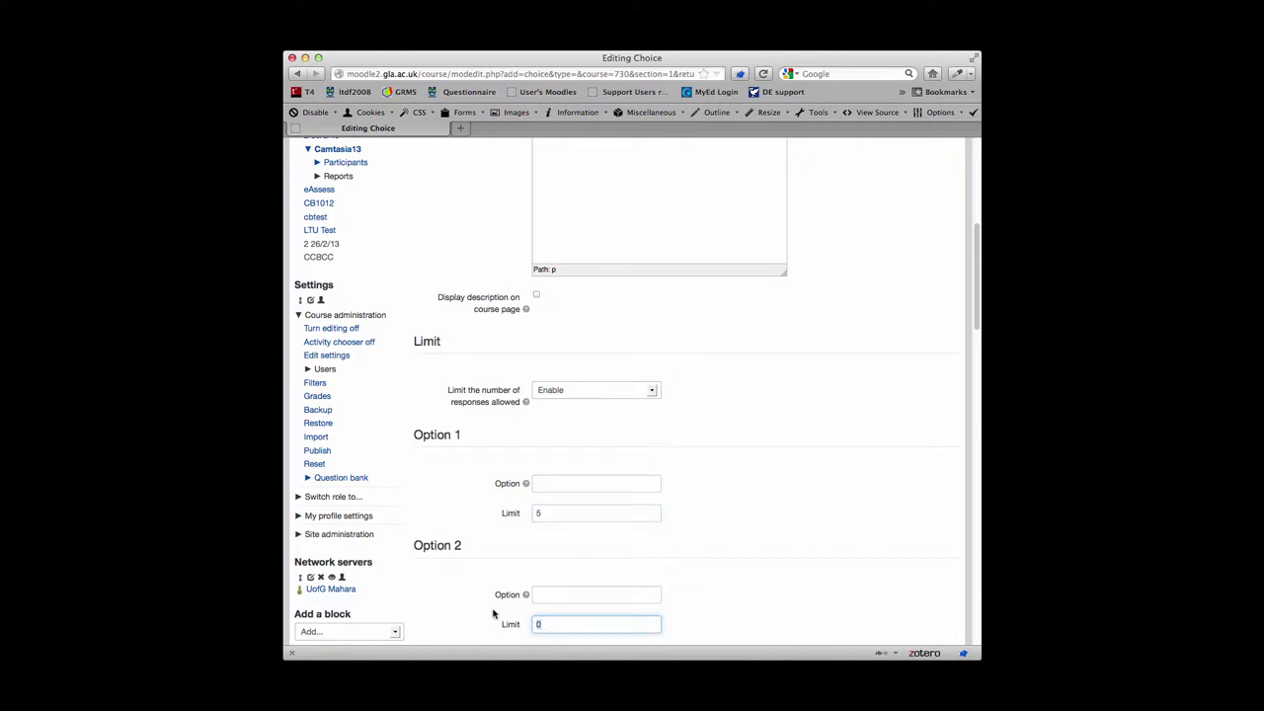
pyautogui.write('5')
# - Enter 'Green' as Option 1 and 'Blue' as Option 2
pyautogui.click(564, 484)
pyautogui.write('Green')
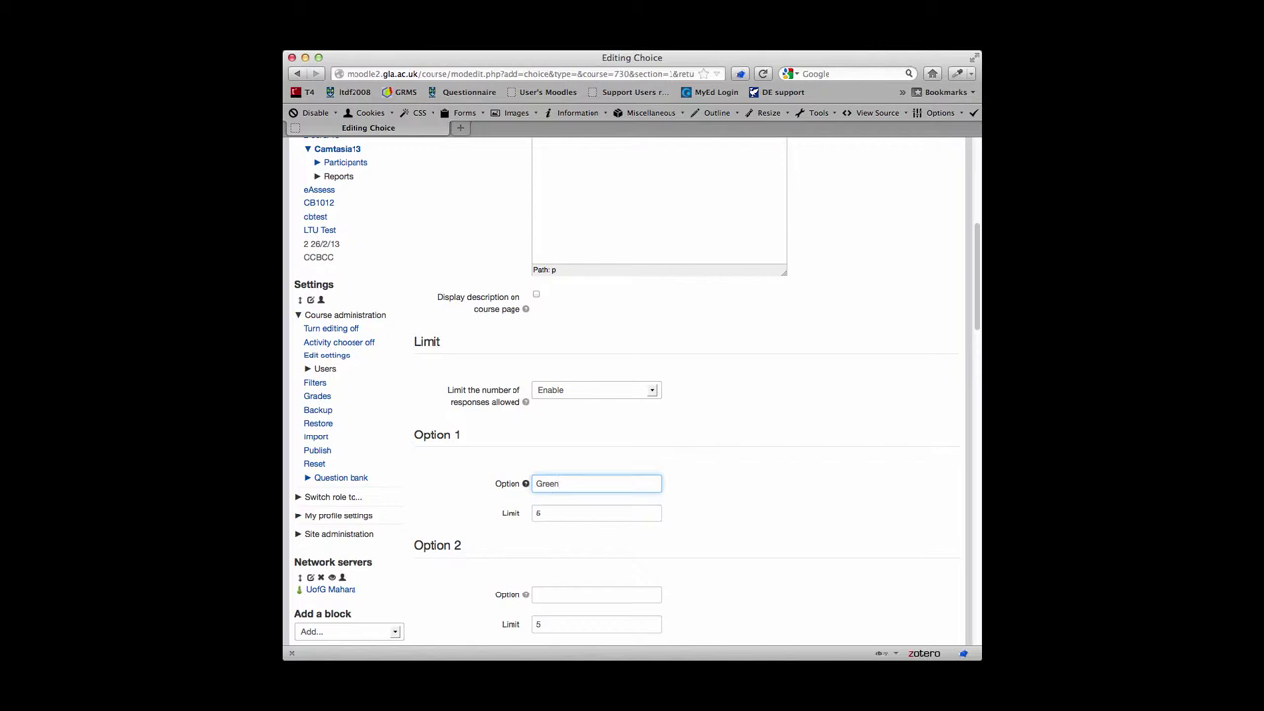
pyautogui.click(591, 594)
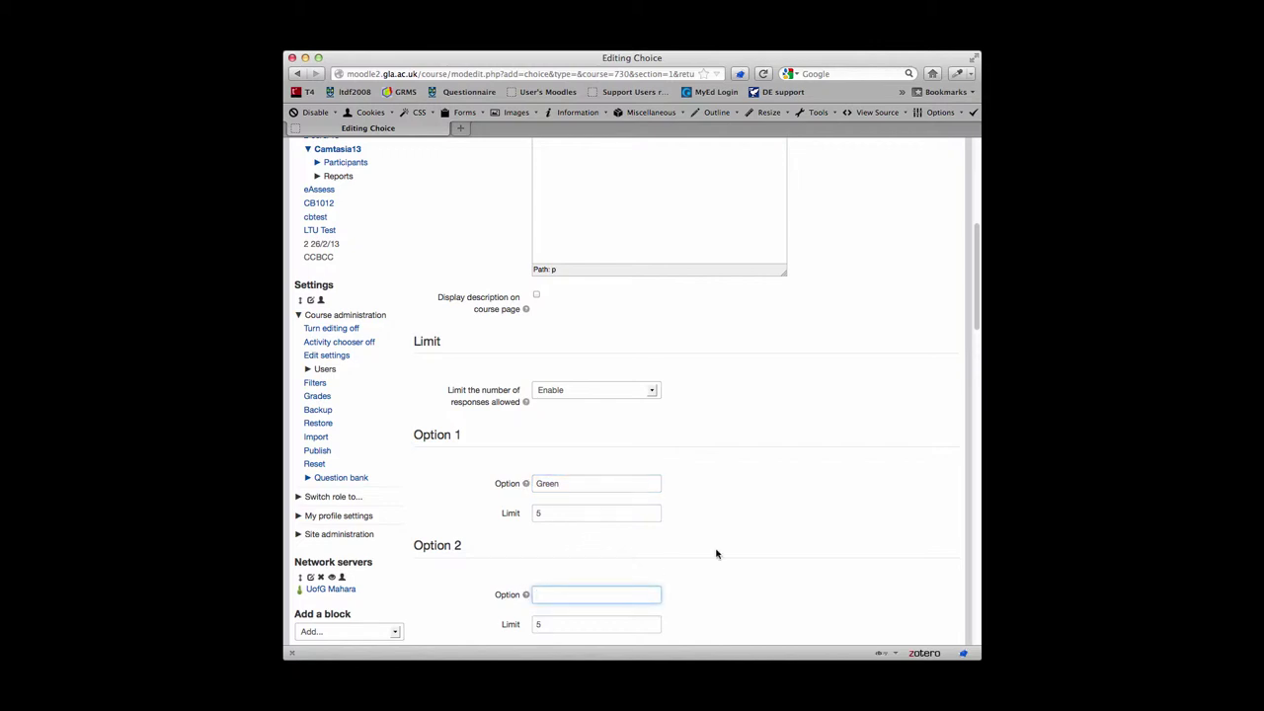
pyautogui.write('Blue')
# - Add 'Red' as Option 3 with a limit of 5 responses
pyautogui.scroll(-2, 839, 552)
pyautogui.scroll(-4, 839, 552)
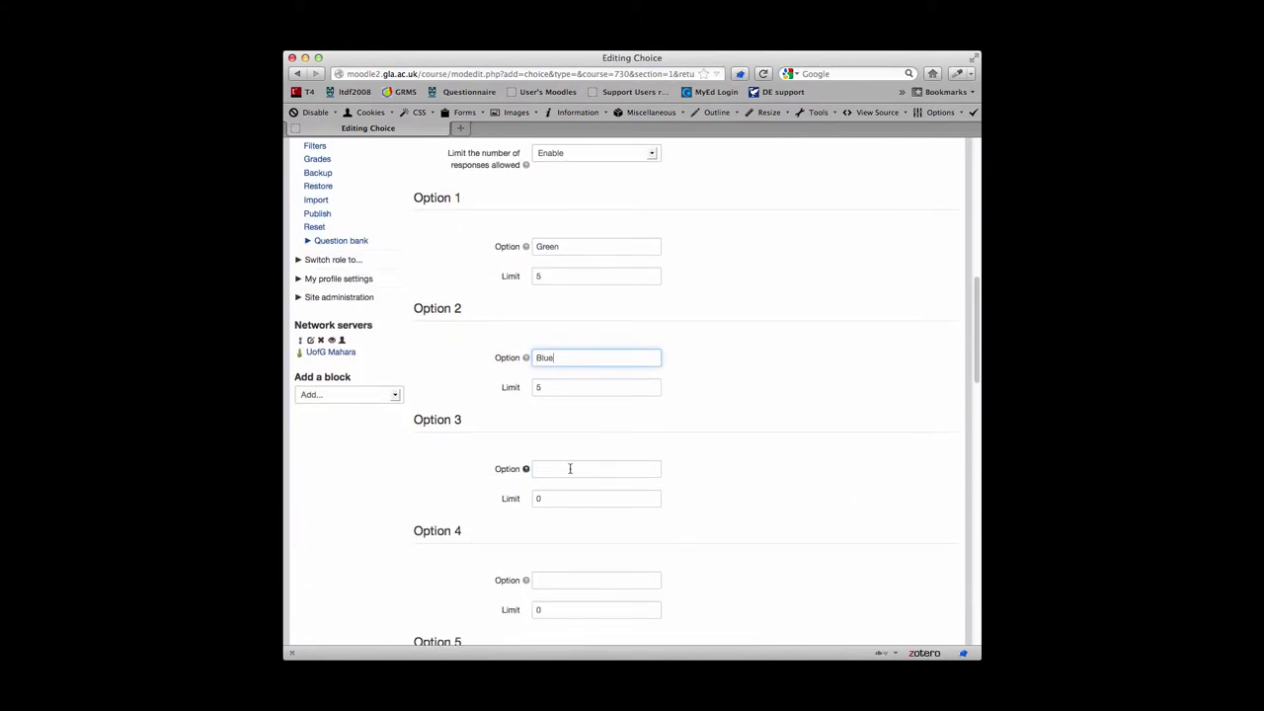
pyautogui.click(570, 468)
pyautogui.write('Red')
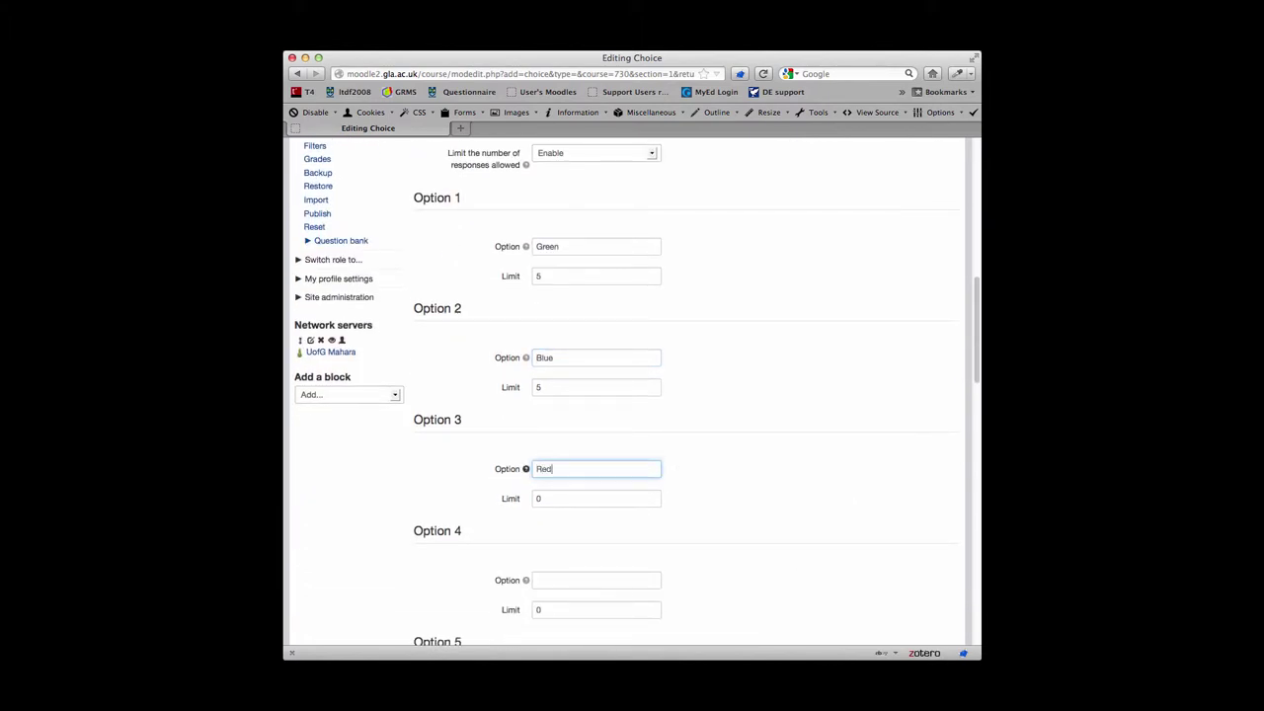
pyautogui.press('Tab')
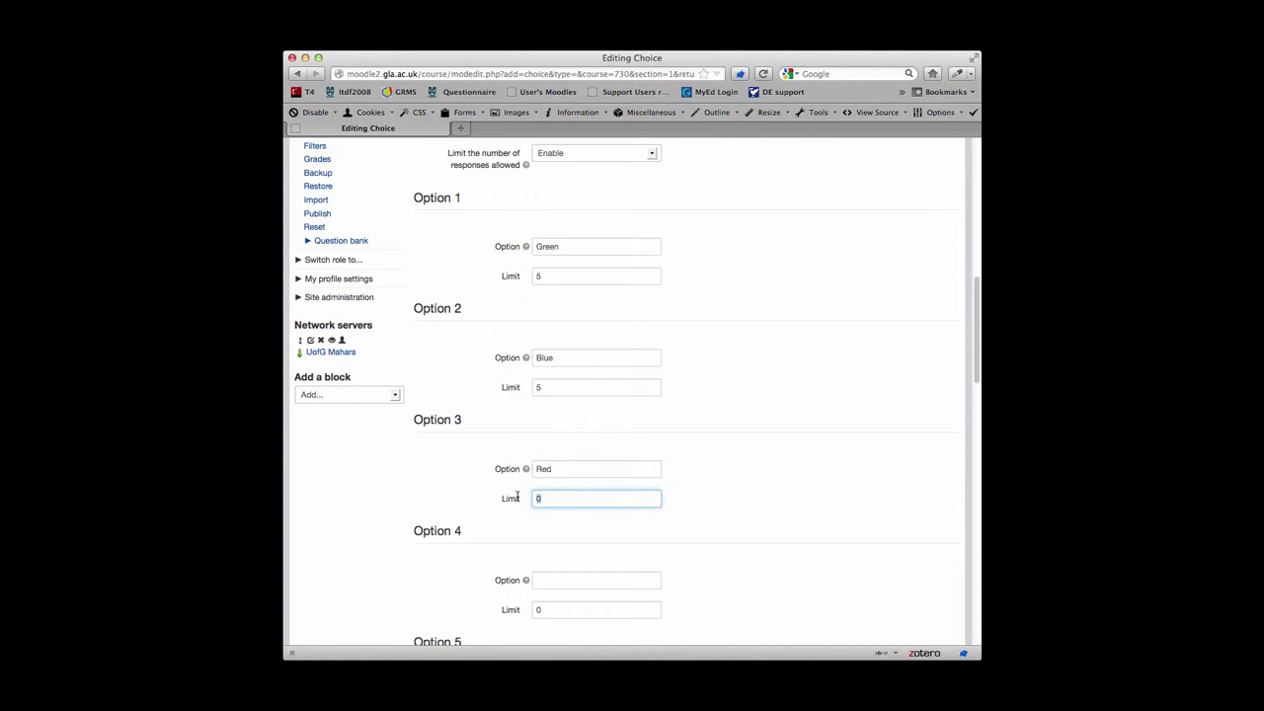
pyautogui.write('5')
pyautogui.scroll(-3, 642, 516)
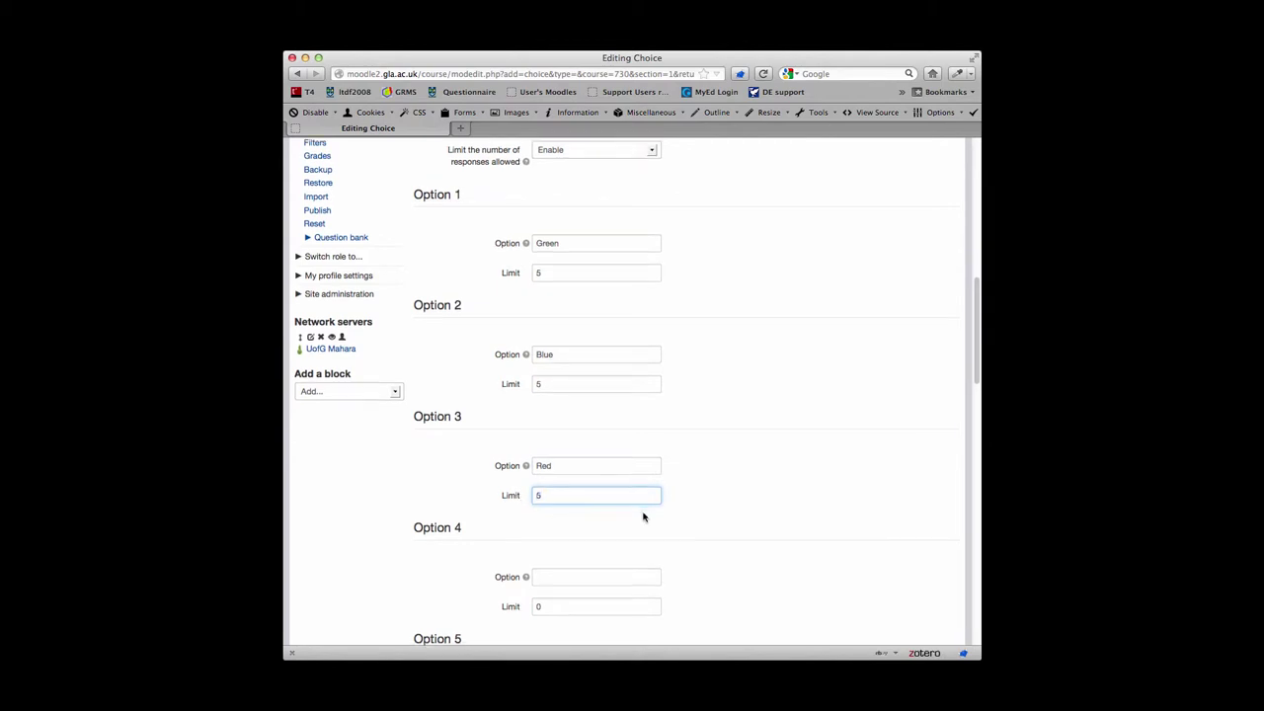
pyautogui.scroll(-2, 643, 517)
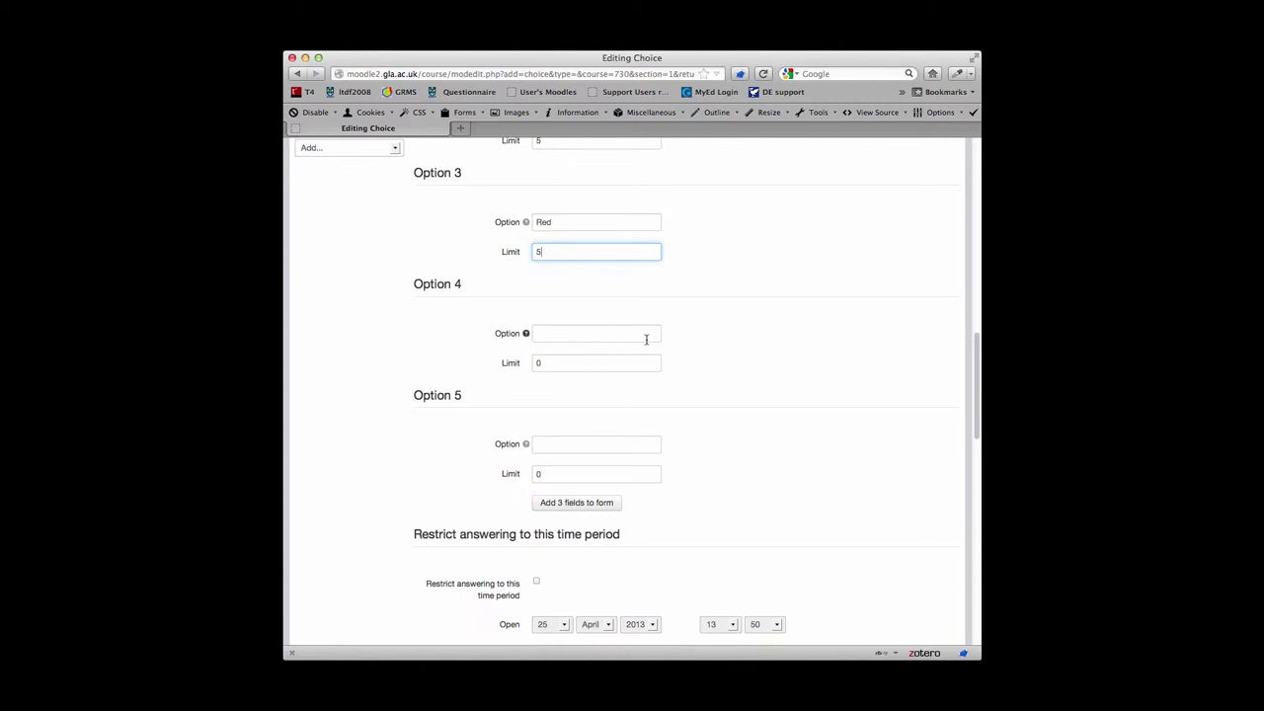
pyautogui.scroll(2, 708, 358)
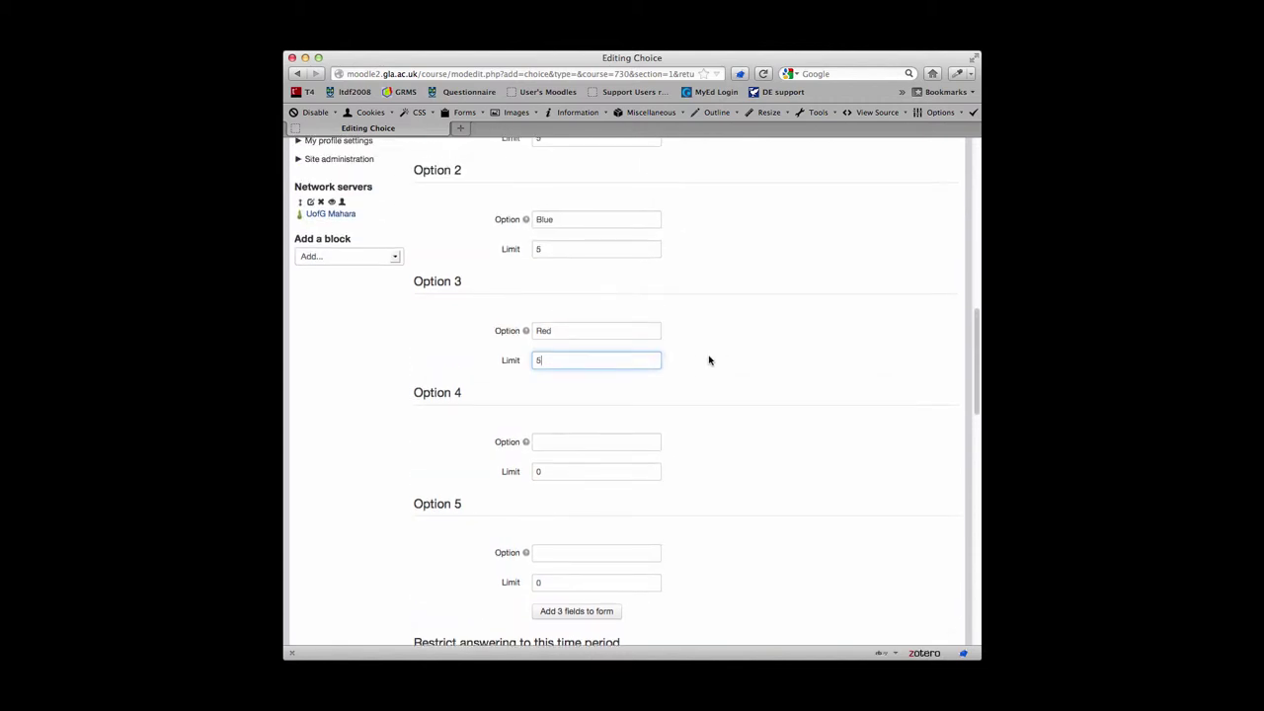
pyautogui.scroll(-1, 708, 359)
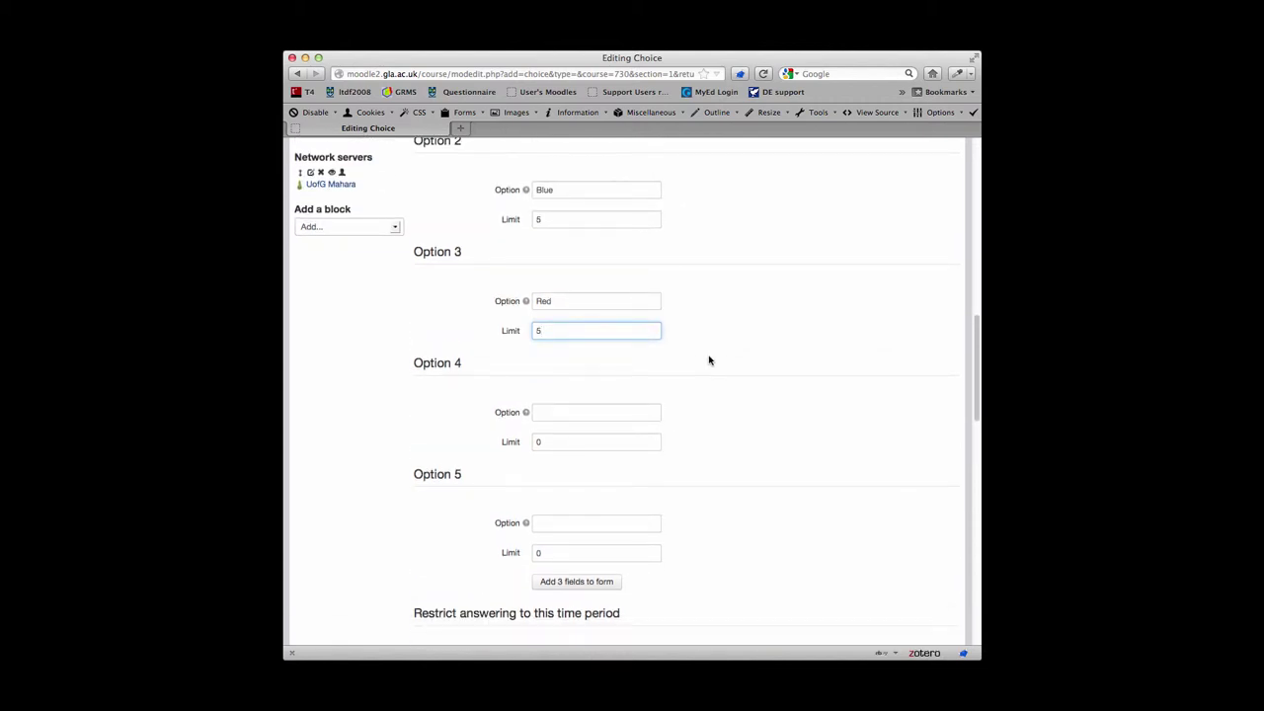
pyautogui.scroll(-3, 708, 360)
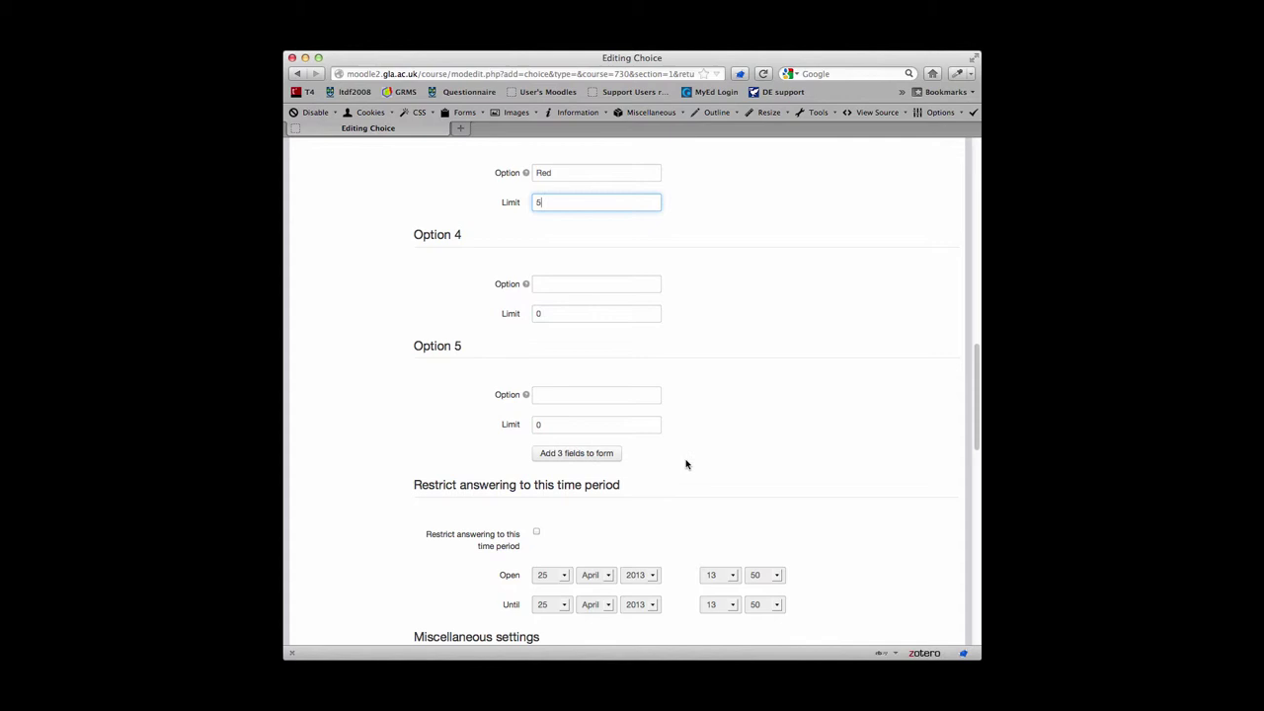
pyautogui.scroll(-5, 686, 464)
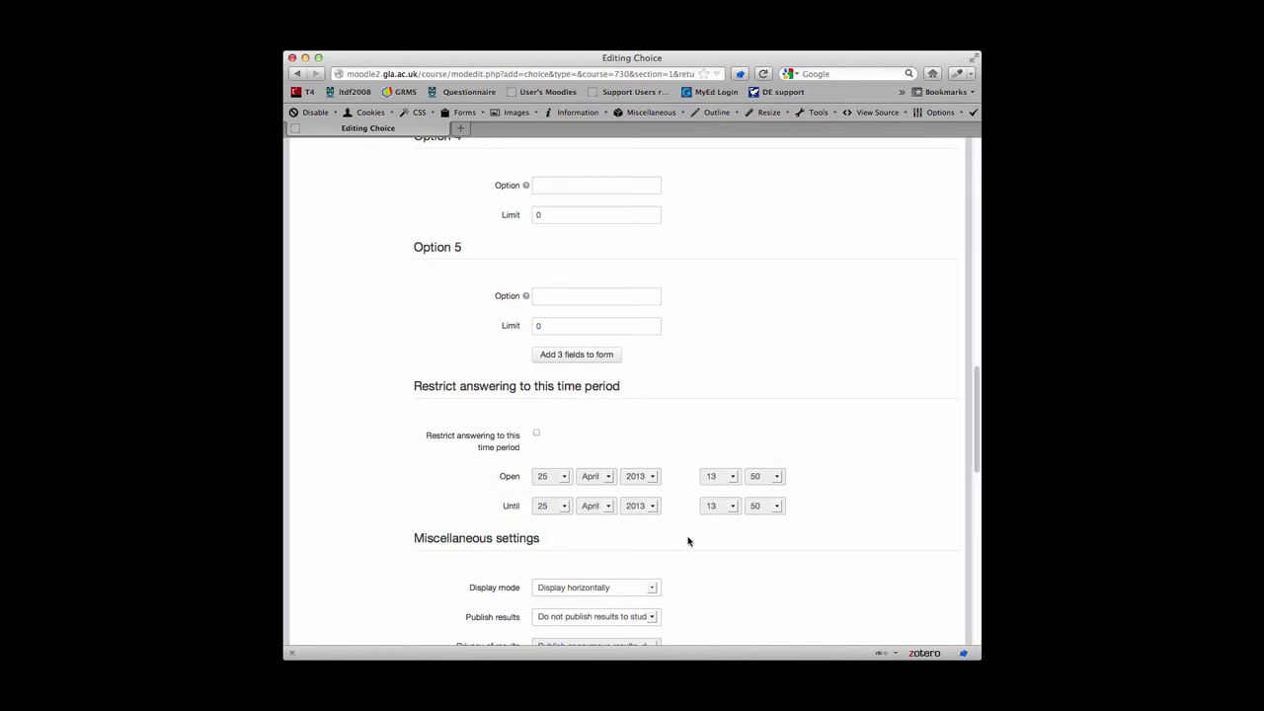
pyautogui.scroll(-7, 688, 541)
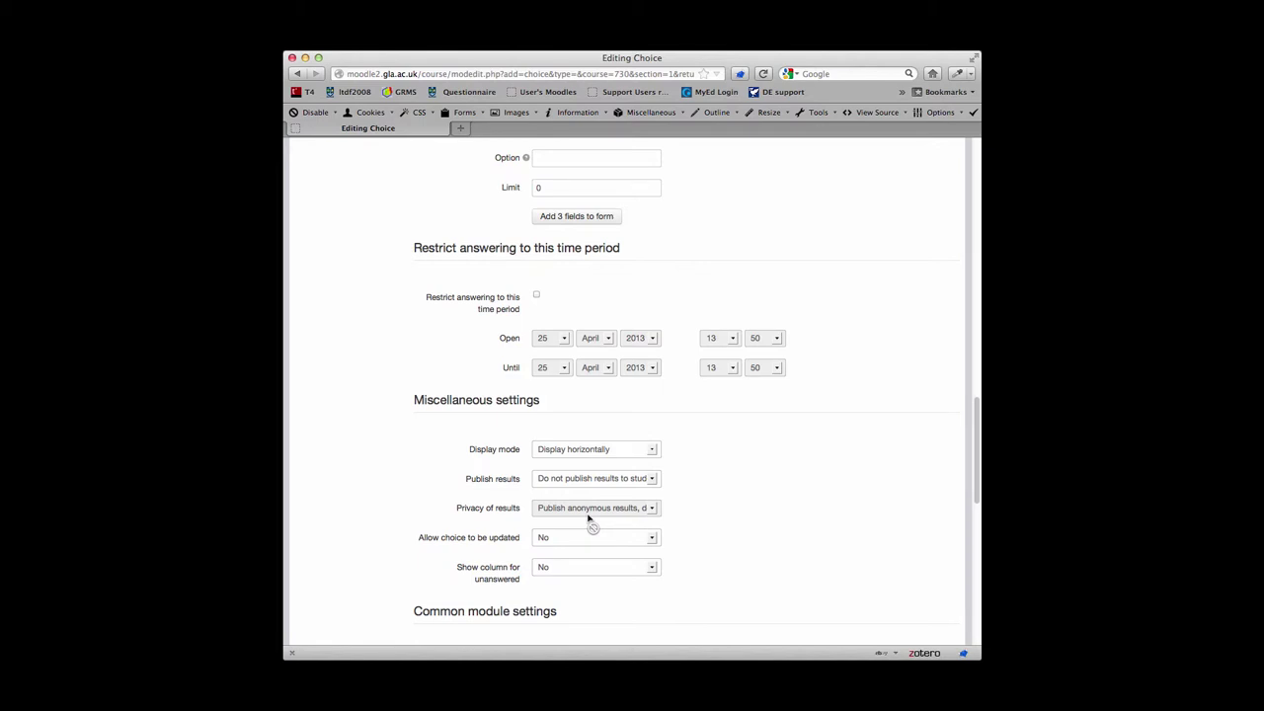
pyautogui.scroll(-3, 726, 520)
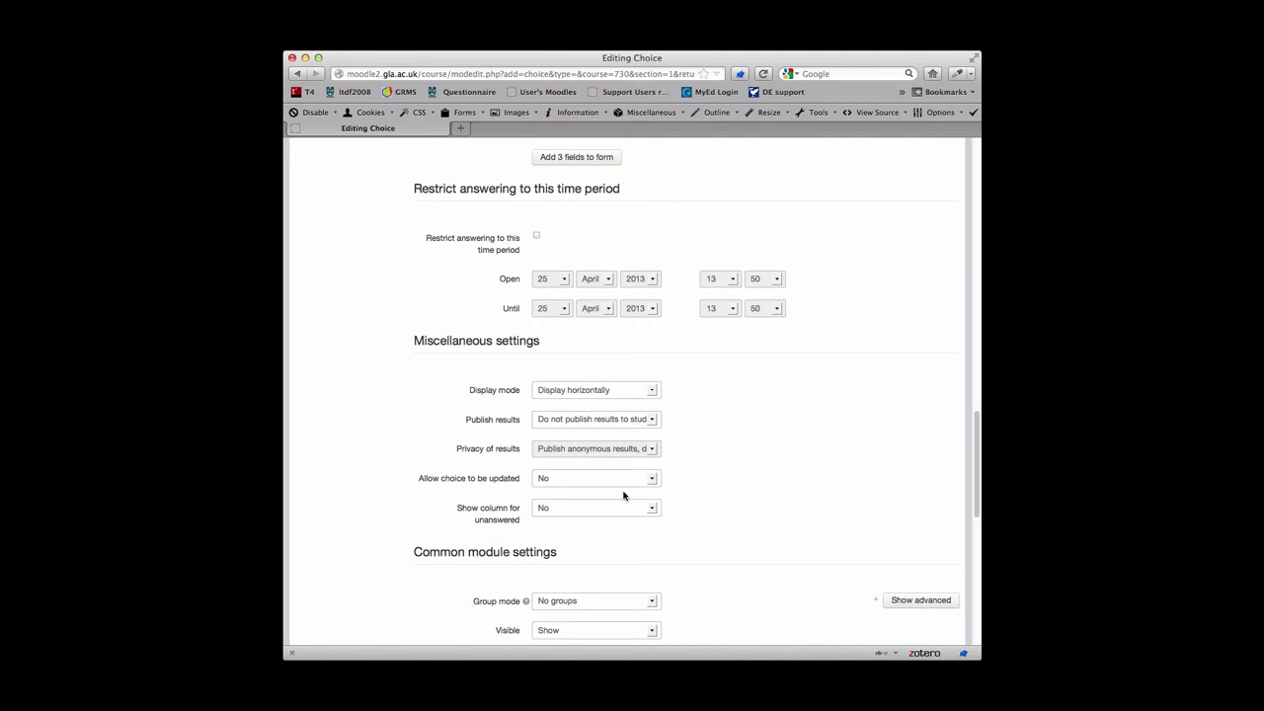
pyautogui.scroll(-2, 711, 488)
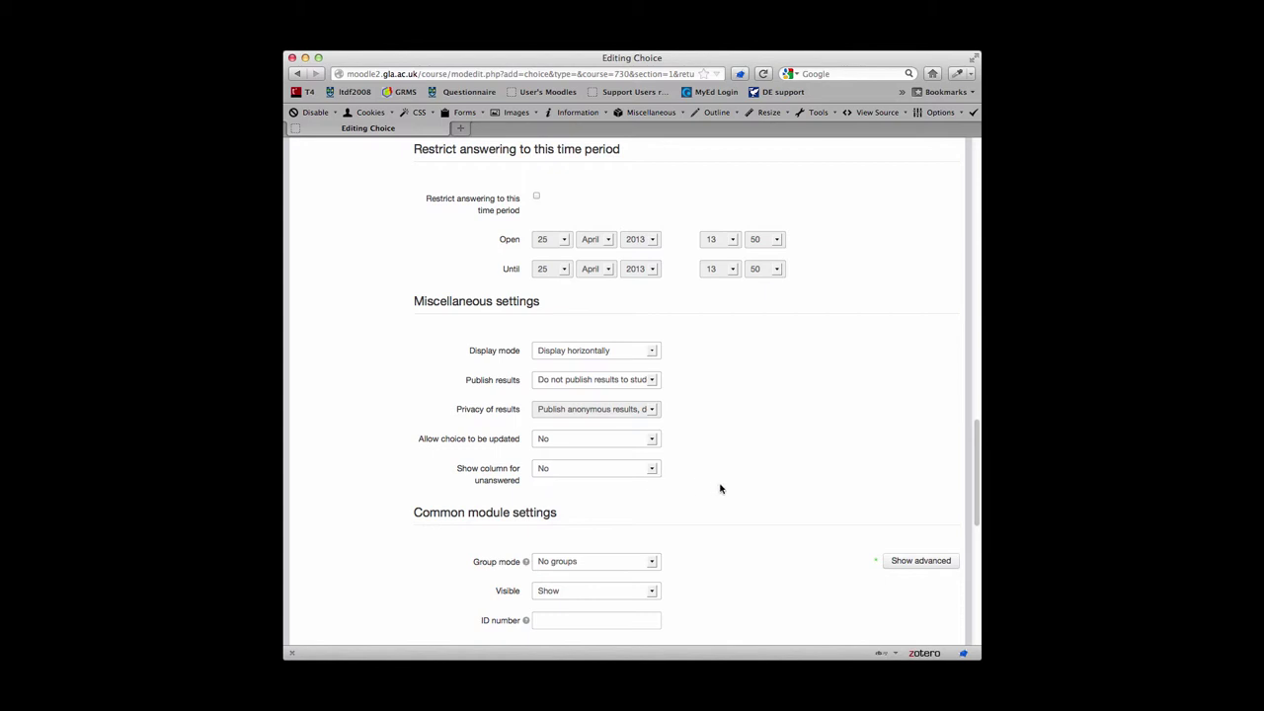
pyautogui.scroll(-3, 728, 486)
pyautogui.scroll(-5, 729, 488)
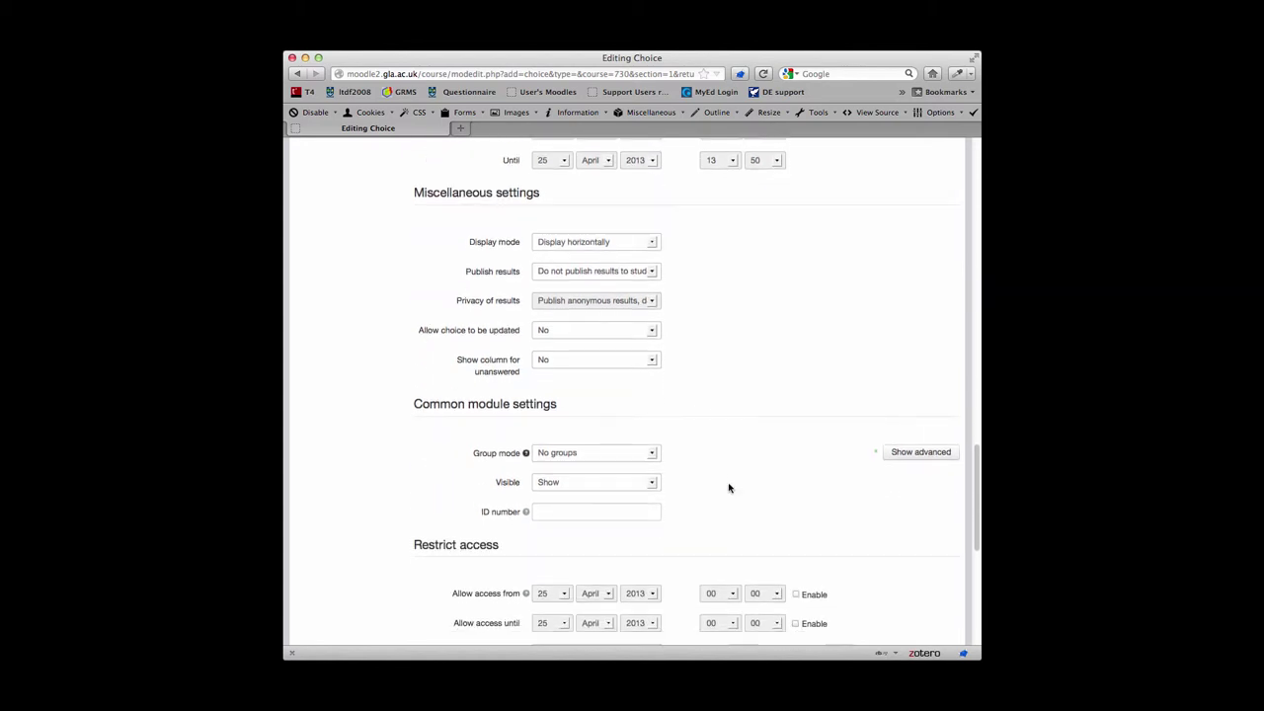
# - Save the choice with 'Save and display' to show its colour options page
pyautogui.scroll(-9, 729, 488)
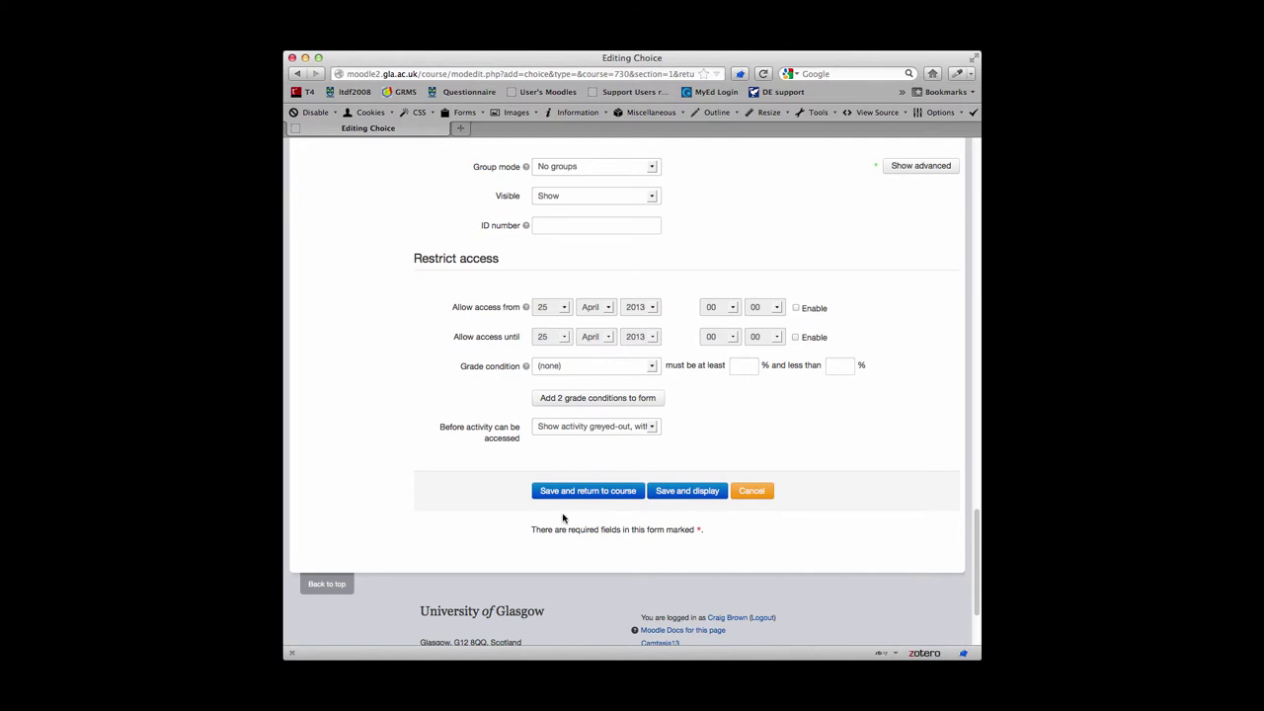
pyautogui.click(688, 497)
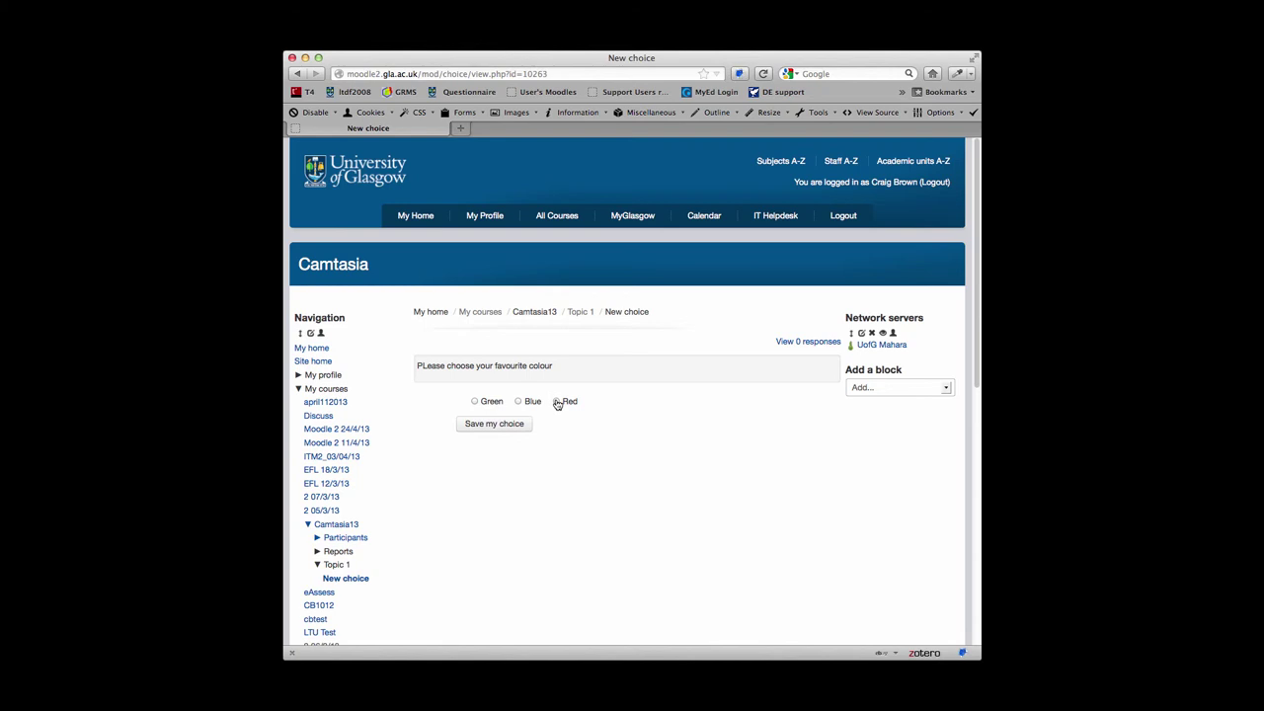
# - Open the choice's 'View 0 responses' page listing Green, Blue and Red
pyautogui.click(796, 345)
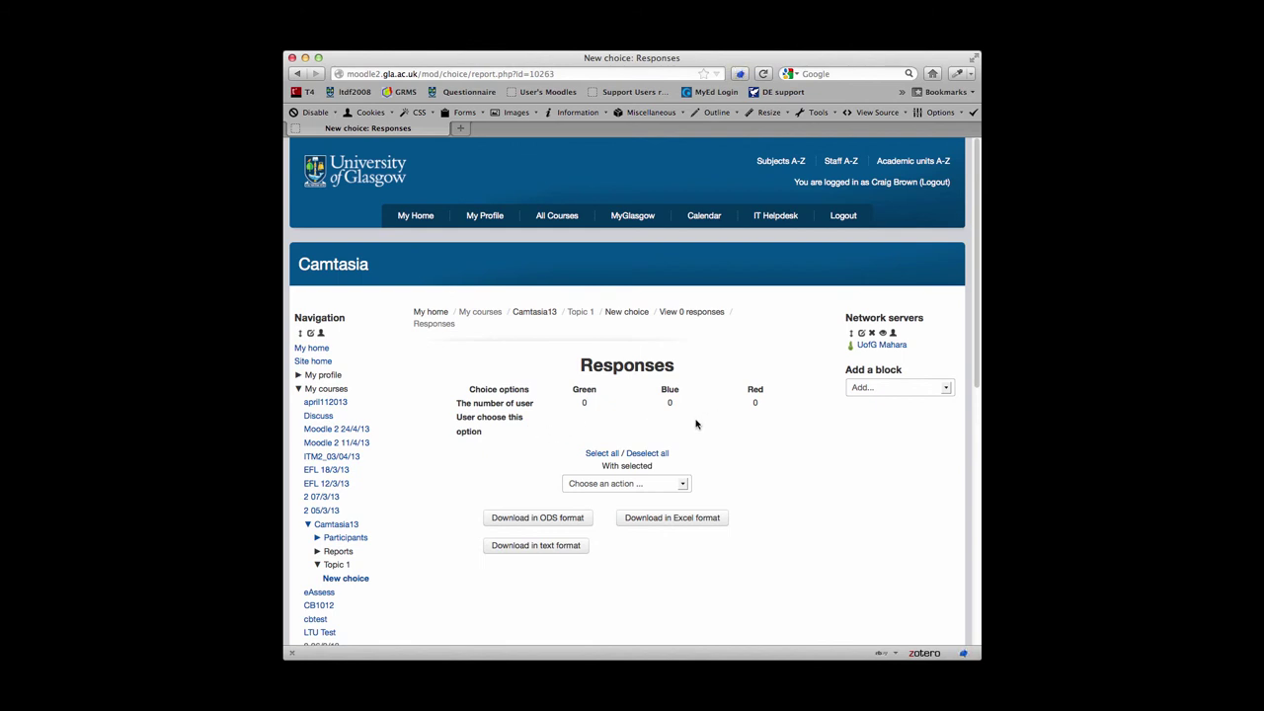
pyautogui.click(700, 522)
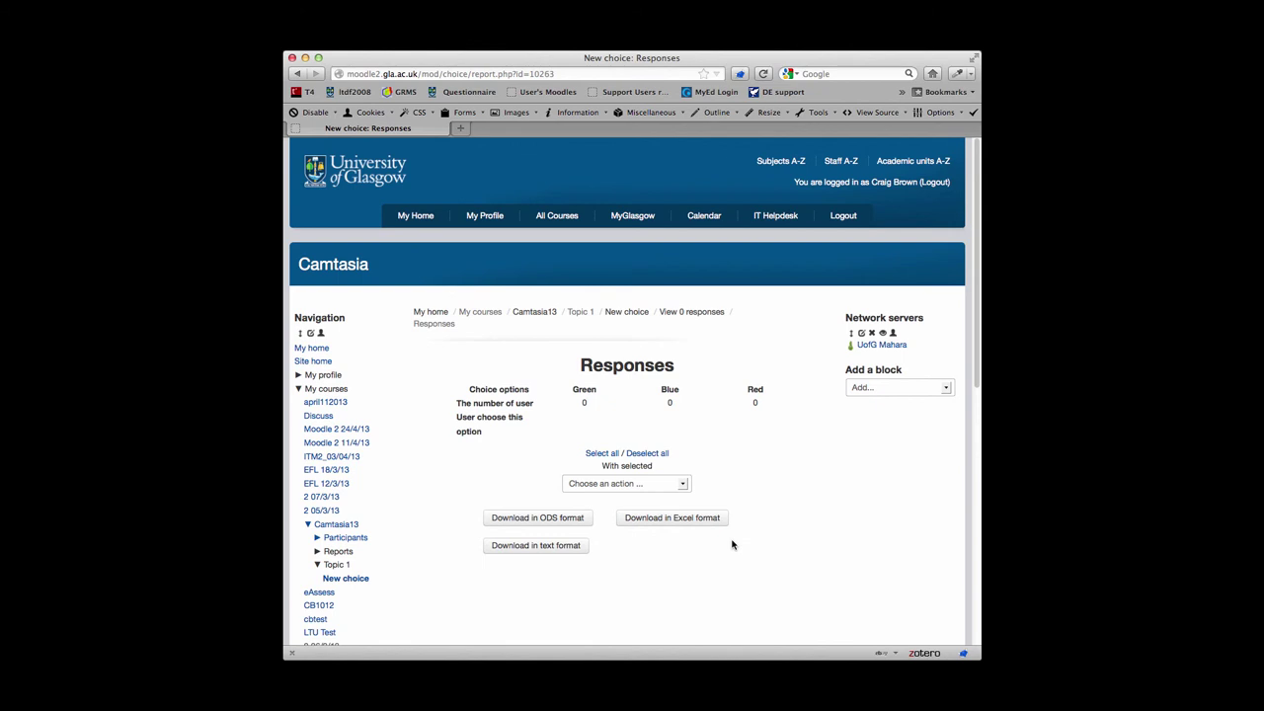